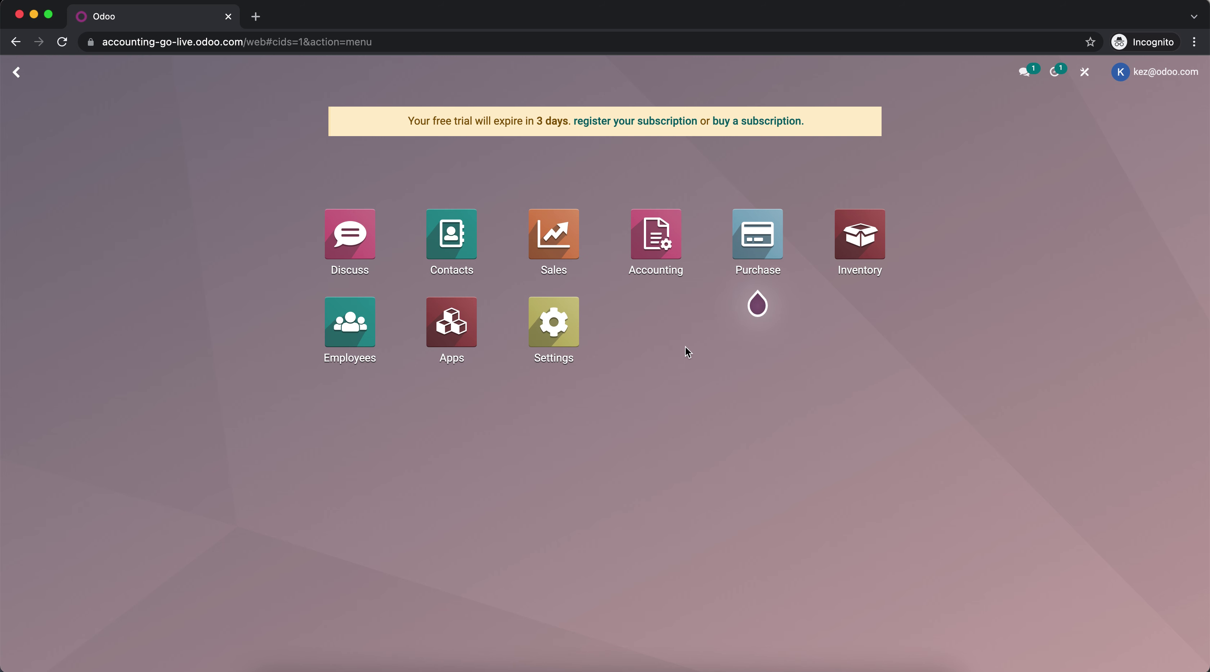
Open quotation S00004 from the Sales app and launch Studio on its form.
{"action": "left_click", "coordinate": [542, 230]}
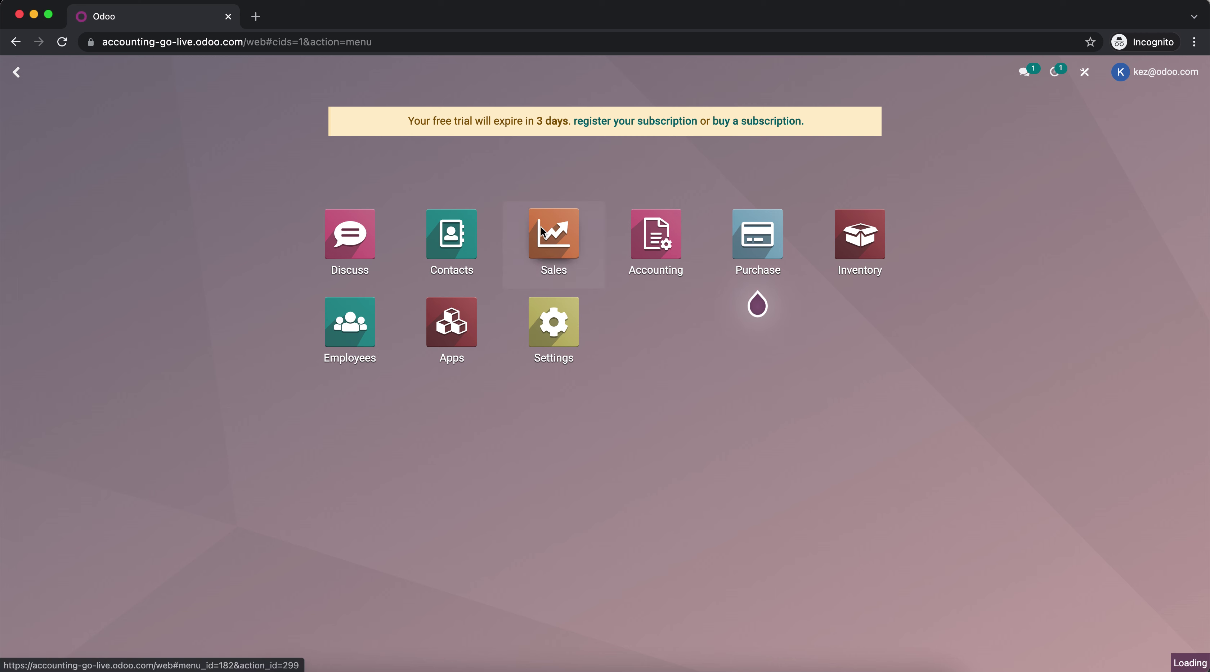
{"action": "left_click", "coordinate": [217, 348]}
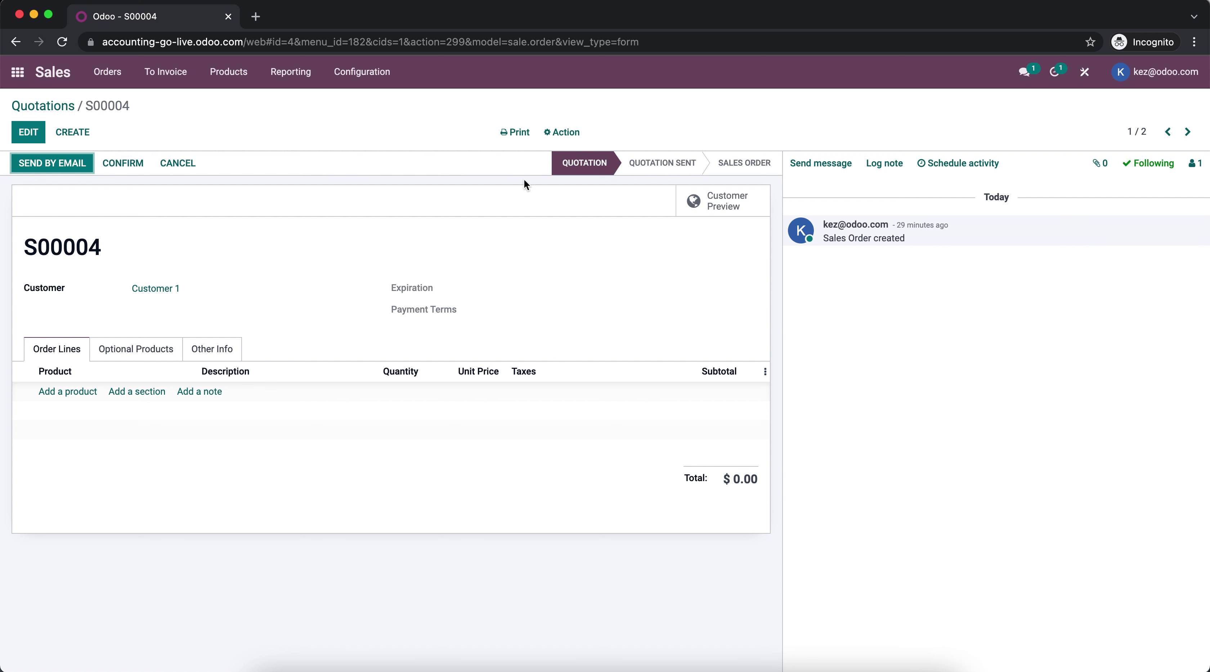
{"action": "left_click", "coordinate": [1084, 72]}
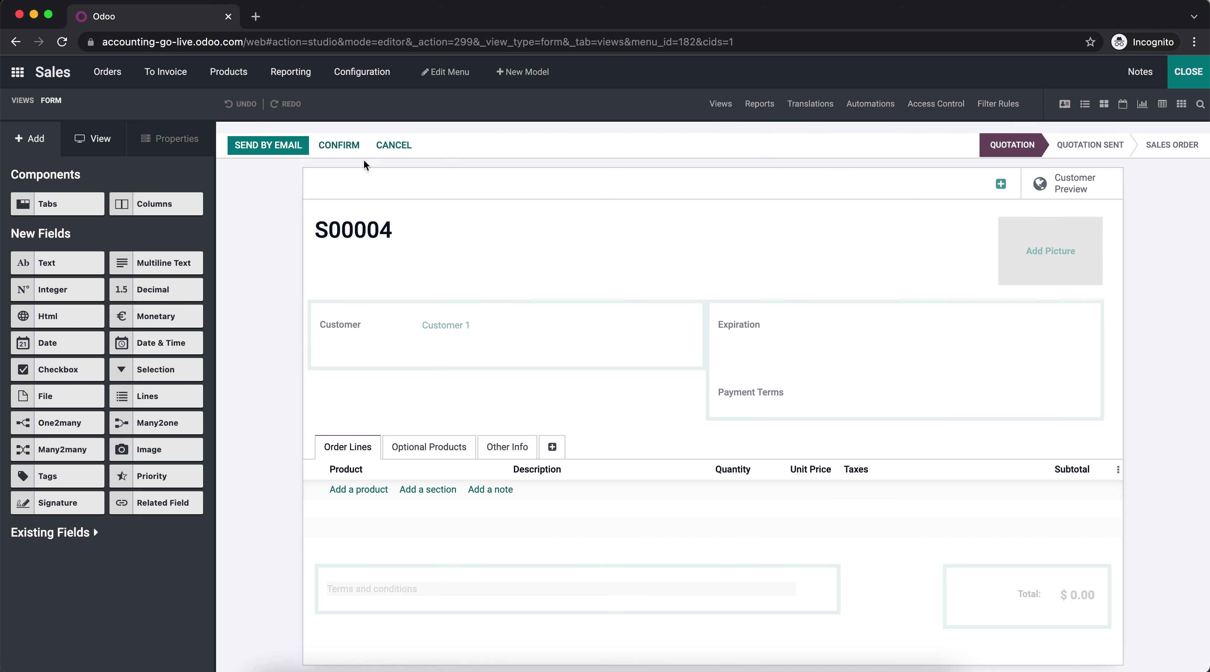
Require Sales / Administrator approval on the CONFIRM button and bring up the rule's condition editor.
{"action": "left_click", "coordinate": [353, 147]}
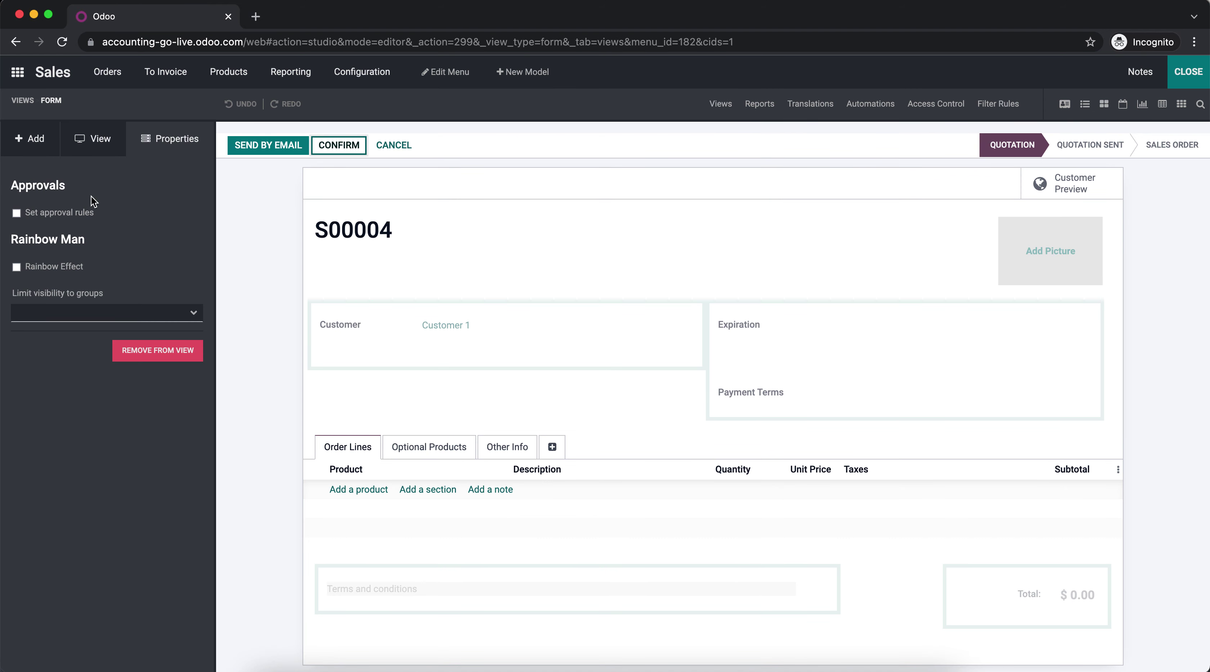
{"action": "left_click", "coordinate": [68, 218]}
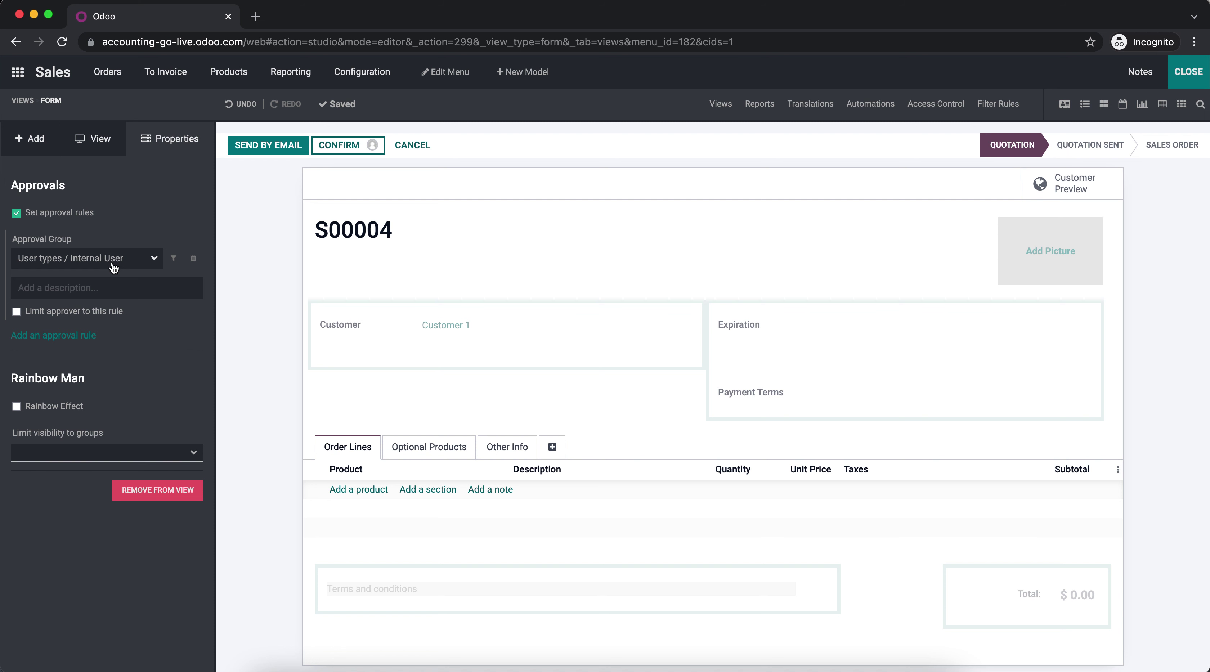
{"action": "left_click", "coordinate": [113, 267]}
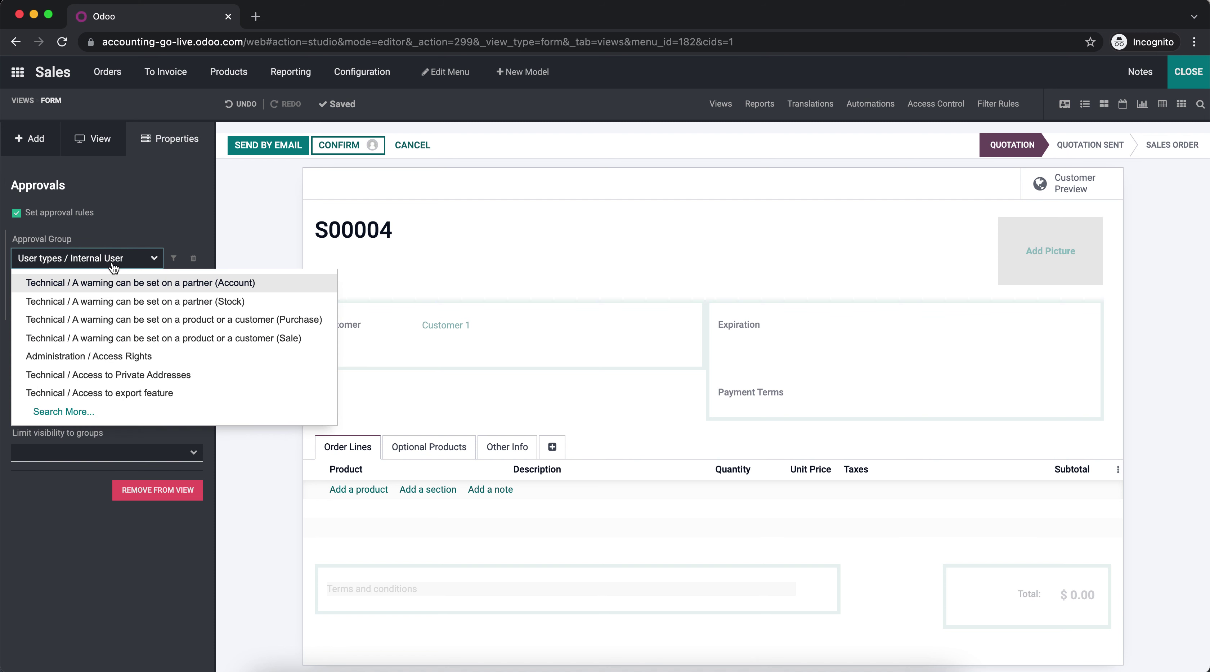
{"action": "left_click", "coordinate": [100, 410]}
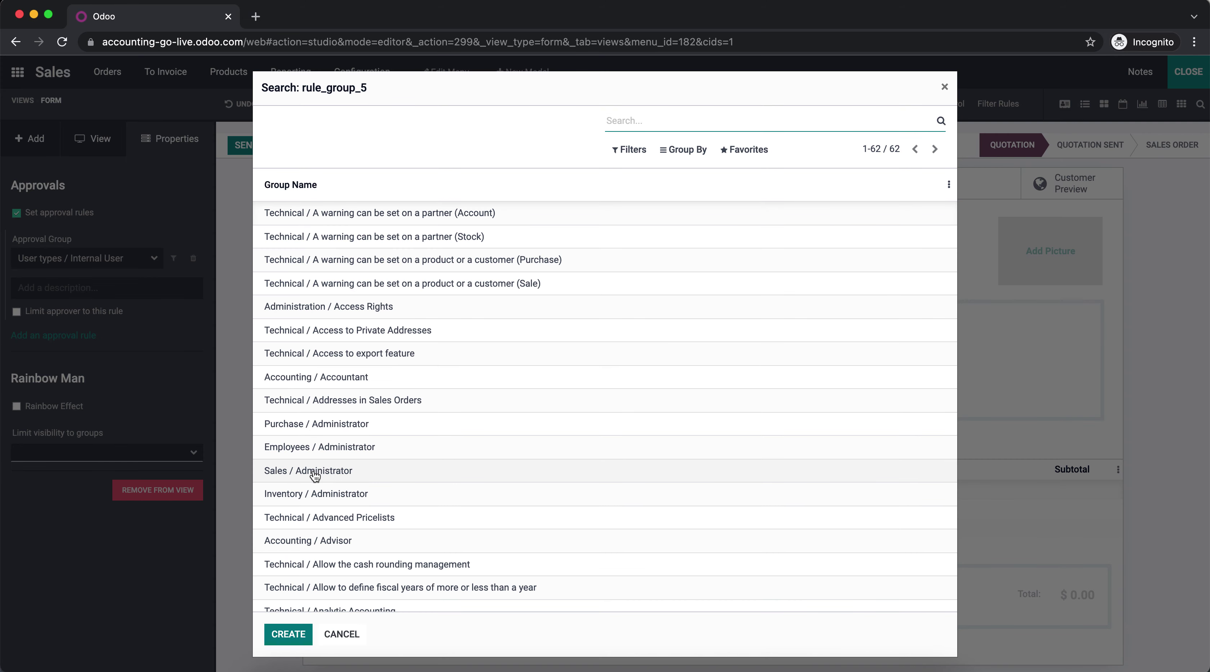
{"action": "left_click", "coordinate": [315, 471]}
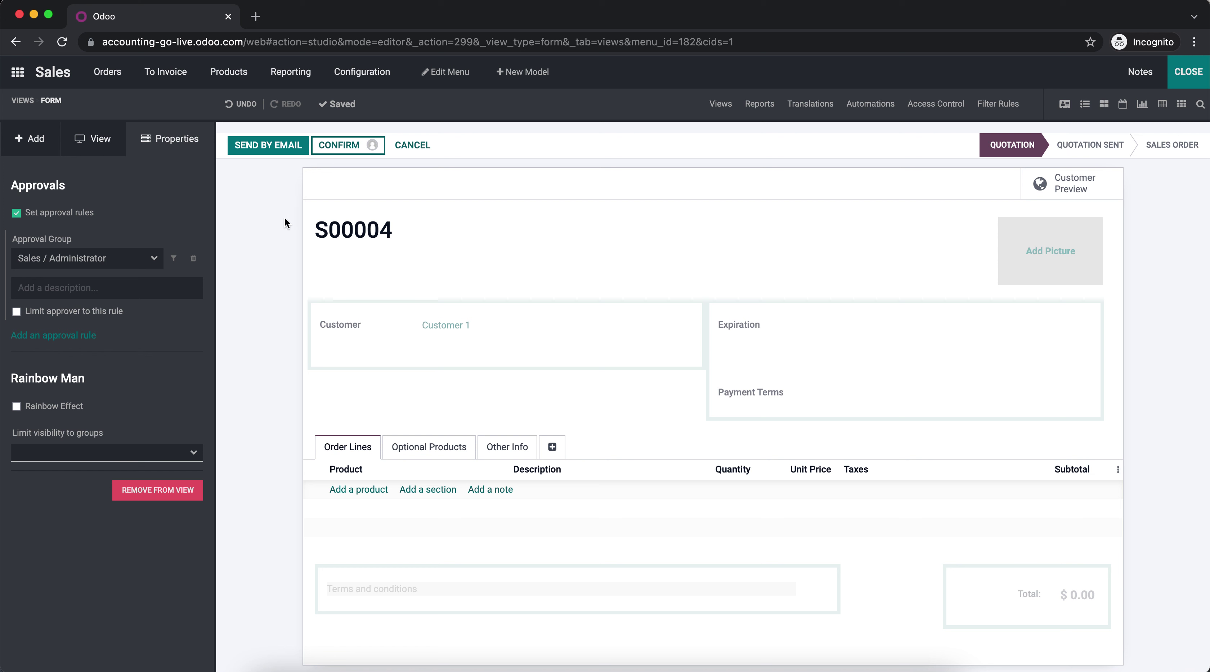
{"action": "left_click", "coordinate": [174, 260]}
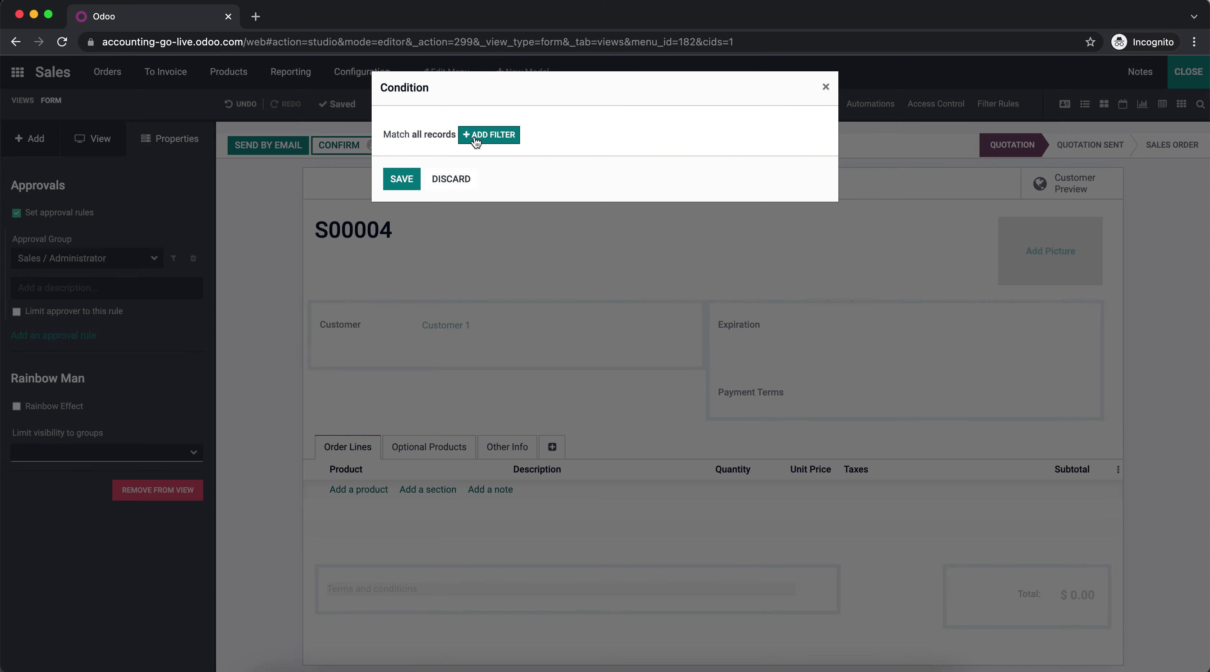
Limit the approval rule to orders whose Total is greater than 100.
{"action": "left_click", "coordinate": [489, 130]}
{"action": "left_click", "coordinate": [443, 155]}
{"action": "type", "text": "total"}
{"action": "left_click", "coordinate": [409, 224]}
{"action": "left_click", "coordinate": [639, 156]}
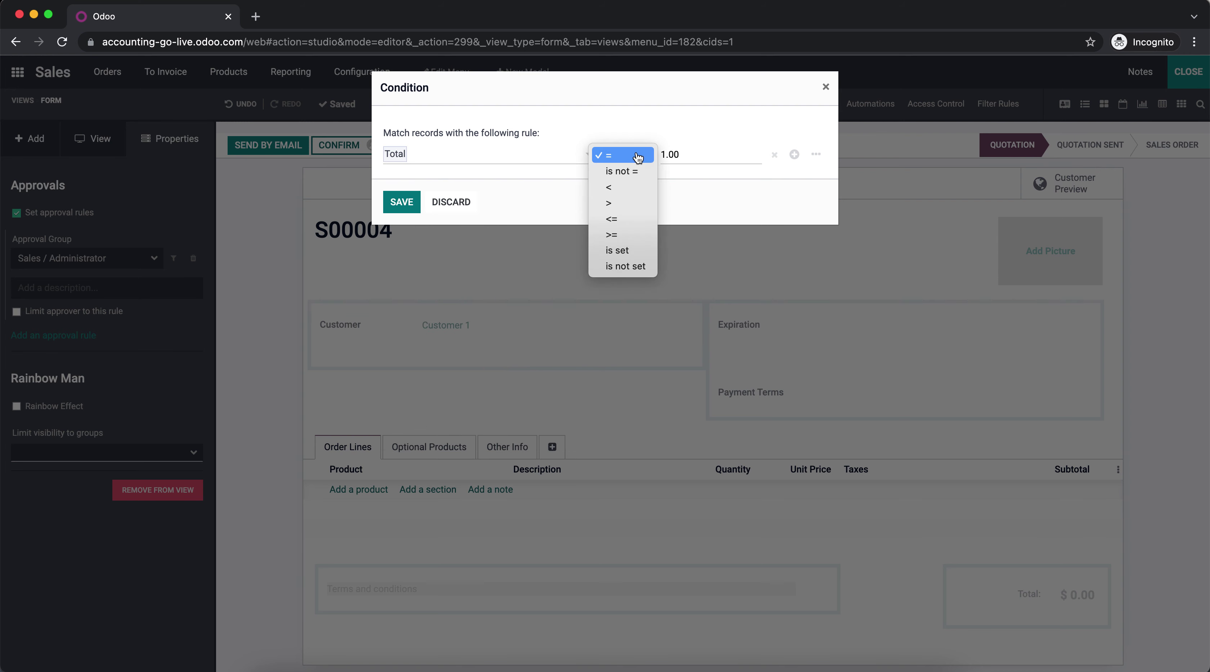
{"action": "left_click", "coordinate": [624, 203]}
{"action": "left_click", "coordinate": [686, 154]}
{"action": "type", "text": "1"}
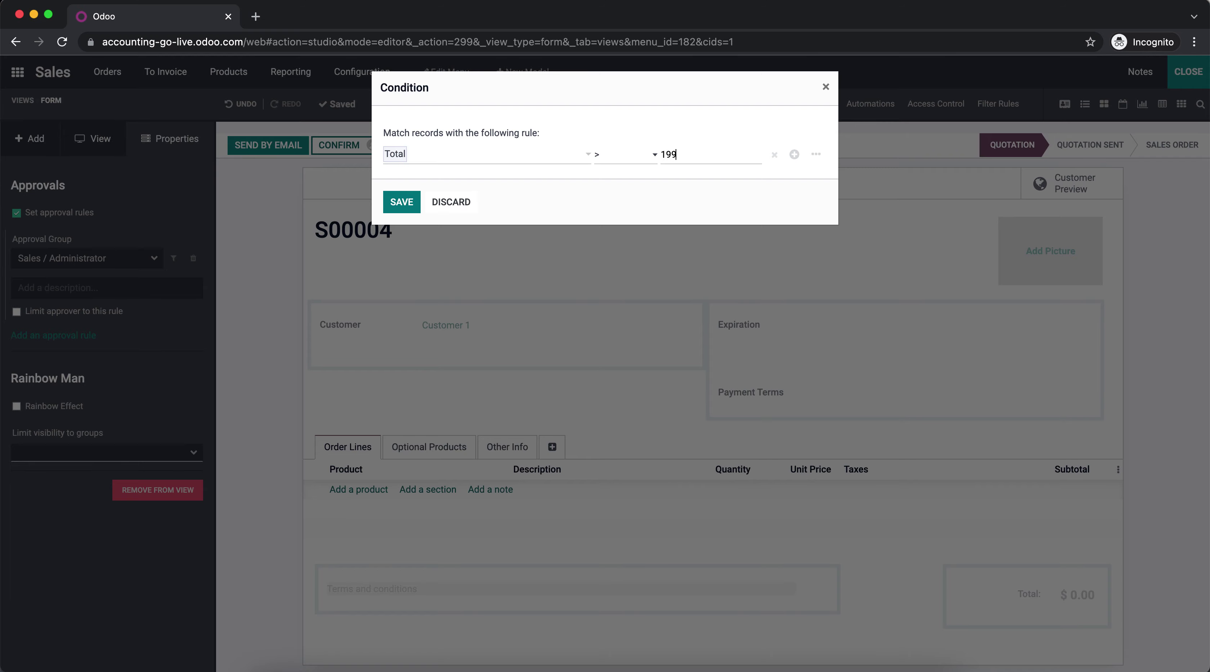
{"action": "type", "text": "00"}
{"action": "left_click", "coordinate": [402, 202]}
Describe the rule as 'Orders over $100 need approval!' and close Studio.
{"action": "left_click", "coordinate": [154, 287]}
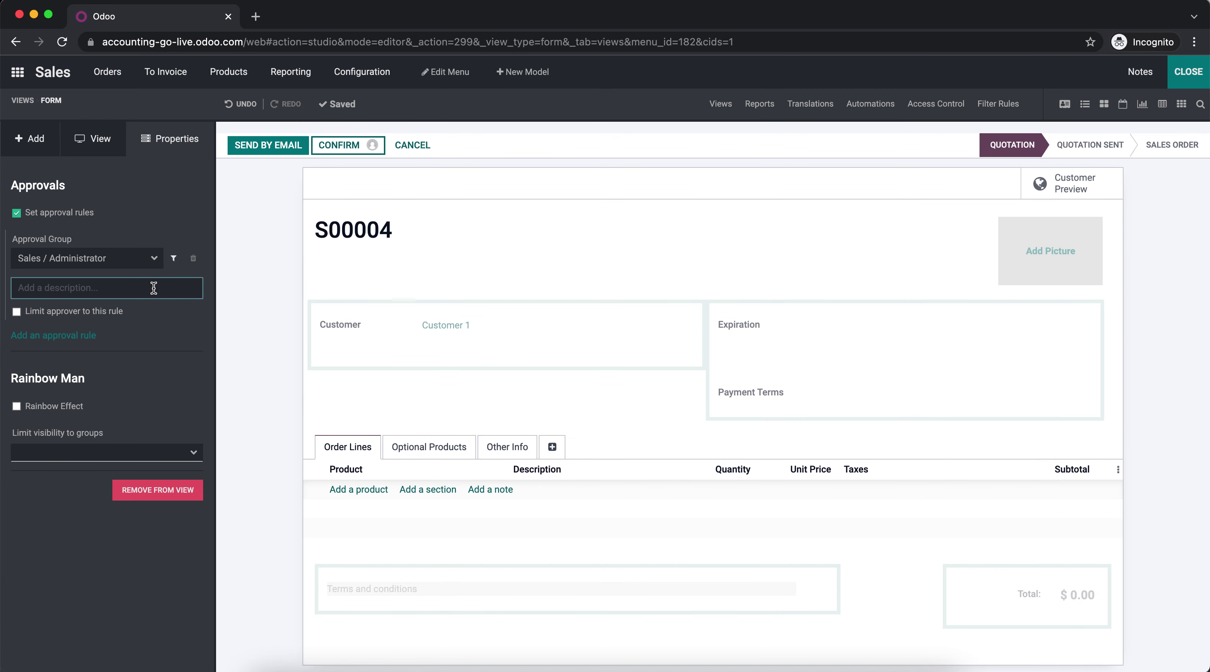
{"action": "type", "text": "Nee"}
{"action": "key", "text": "BackSpace"}
{"action": "key", "text": "BackSpace"}
{"action": "type", "text": "Orders over $100 n"}
{"action": "left_click", "coordinate": [183, 228]}
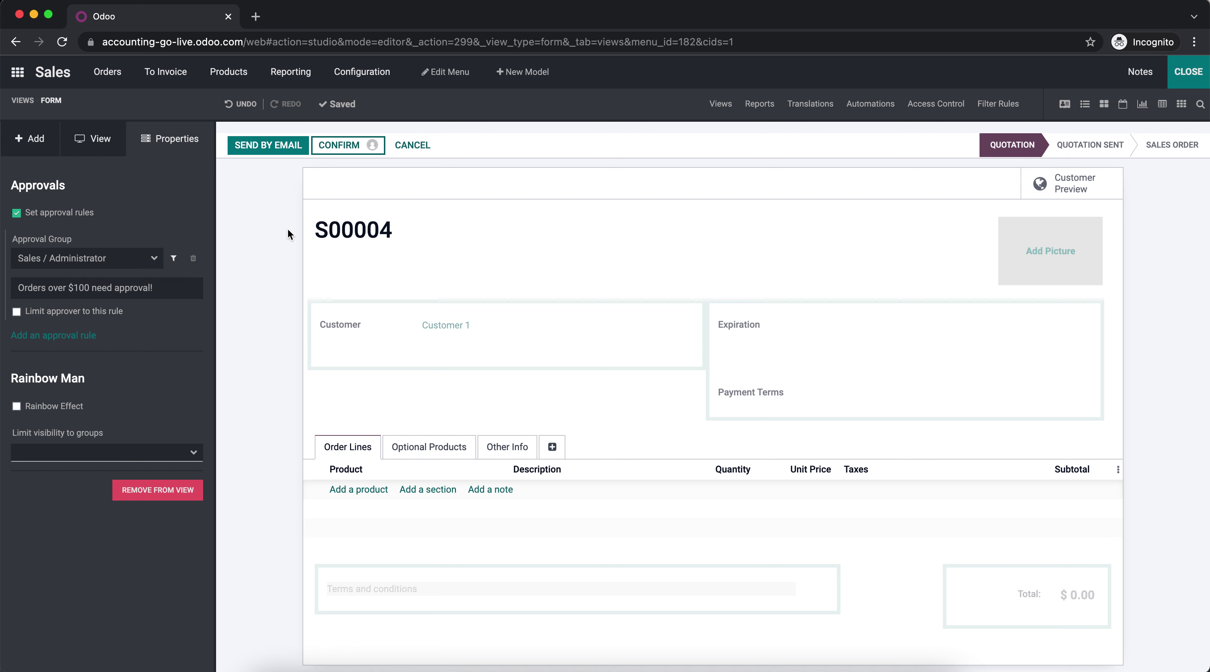
{"action": "left_click", "coordinate": [1187, 72]}
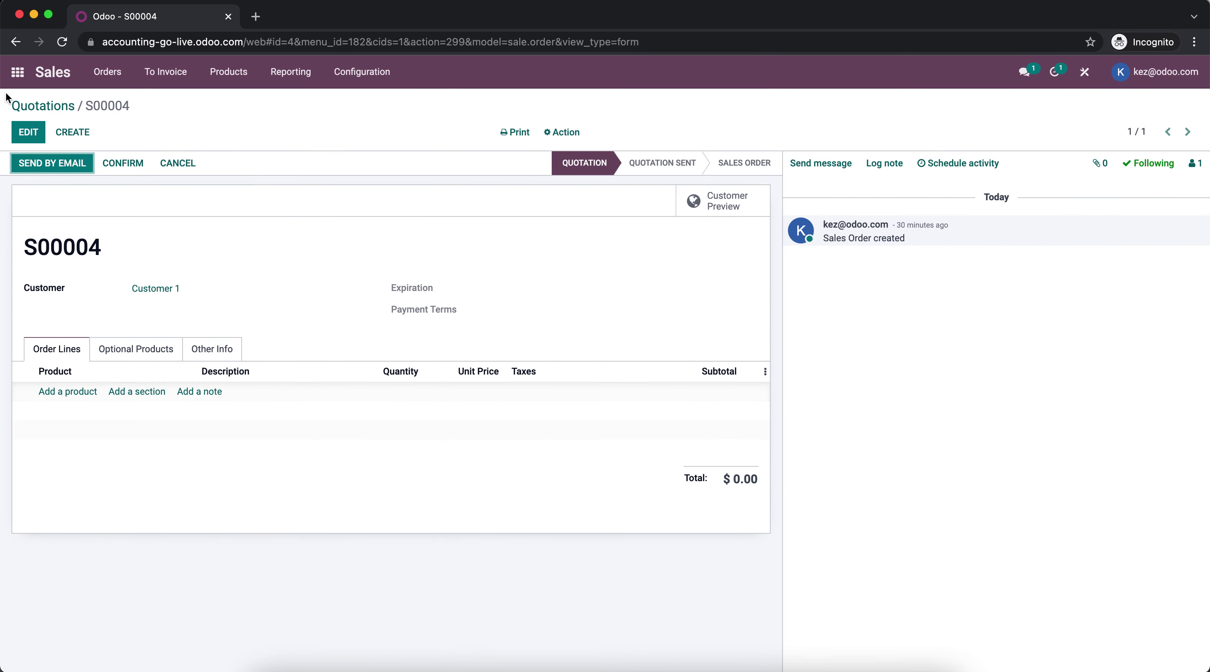
Open the test employee user's record from Settings > Manage Users.
{"action": "left_click", "coordinate": [17, 71]}
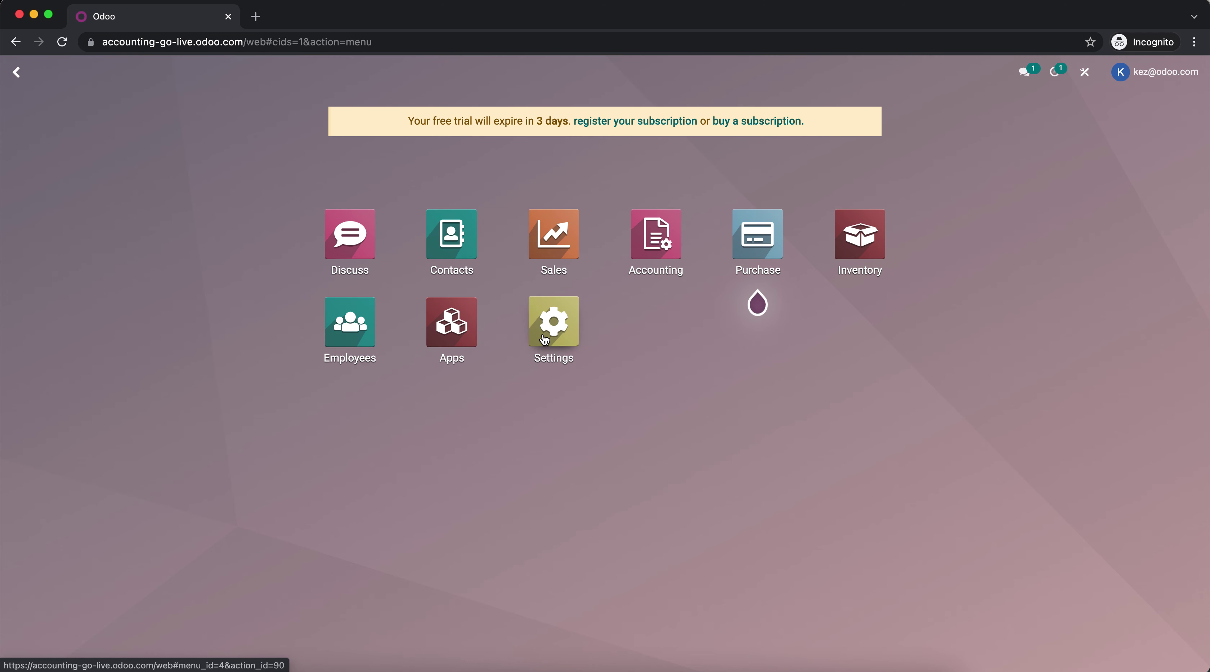
{"action": "left_click", "coordinate": [544, 341]}
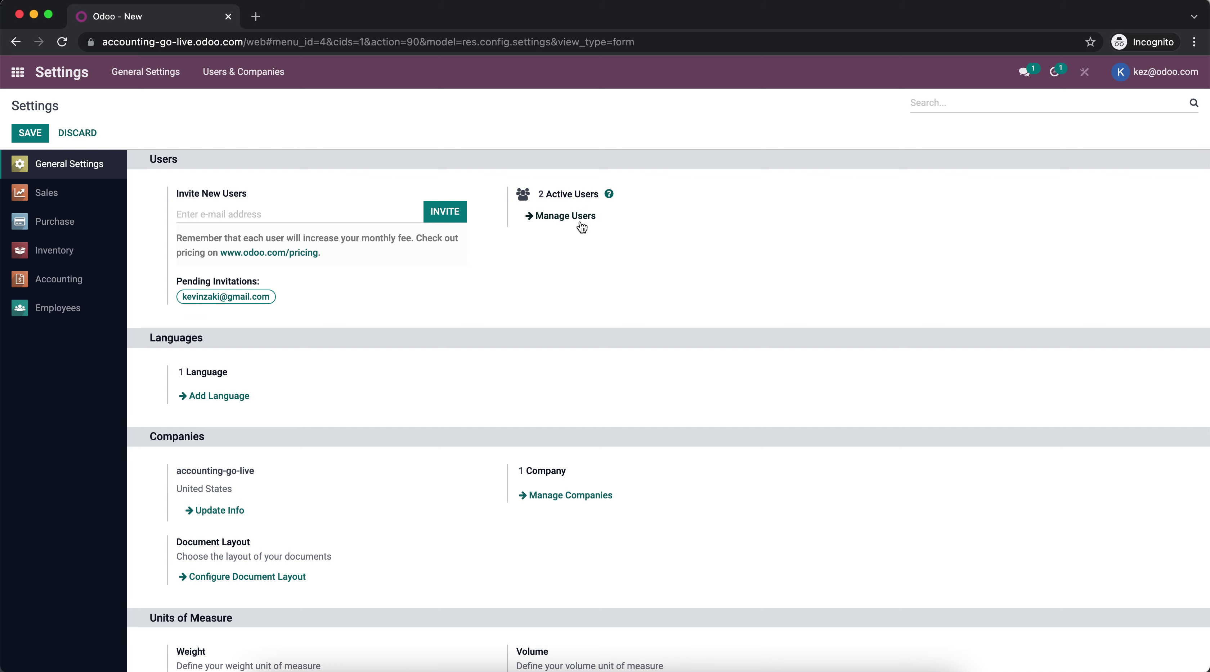
{"action": "left_click", "coordinate": [572, 218]}
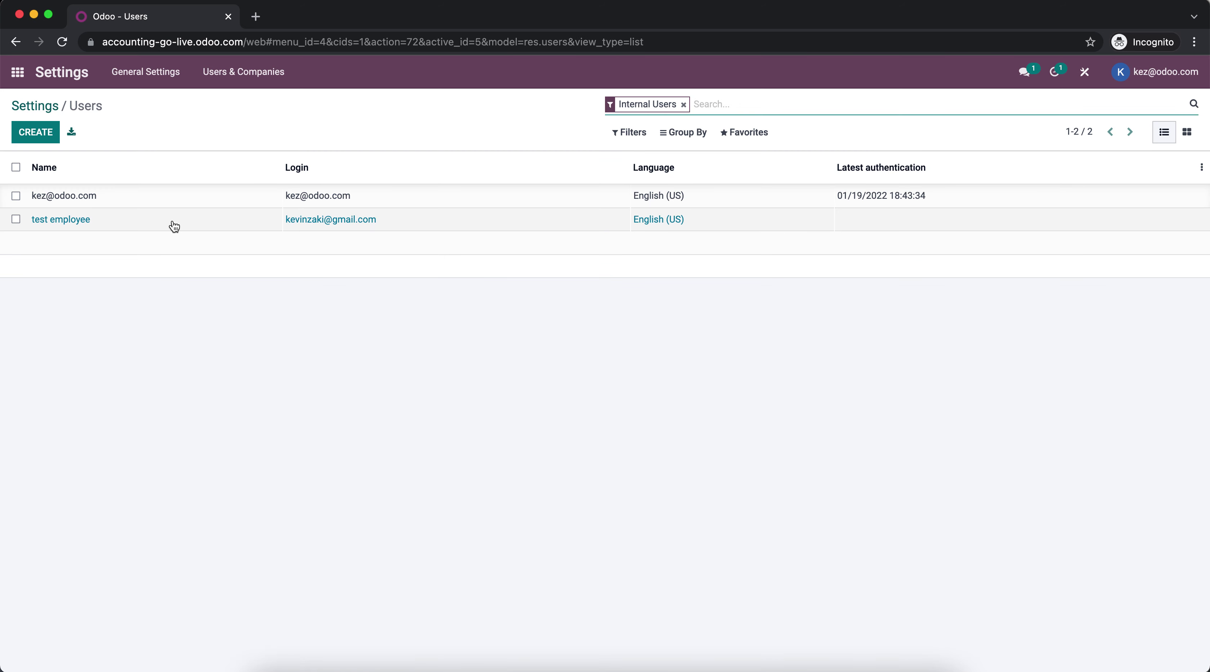
{"action": "left_click", "coordinate": [130, 221]}
{"action": "scroll", "coordinate": [283, 386], "scroll_direction": "down", "scroll_amount": 1}
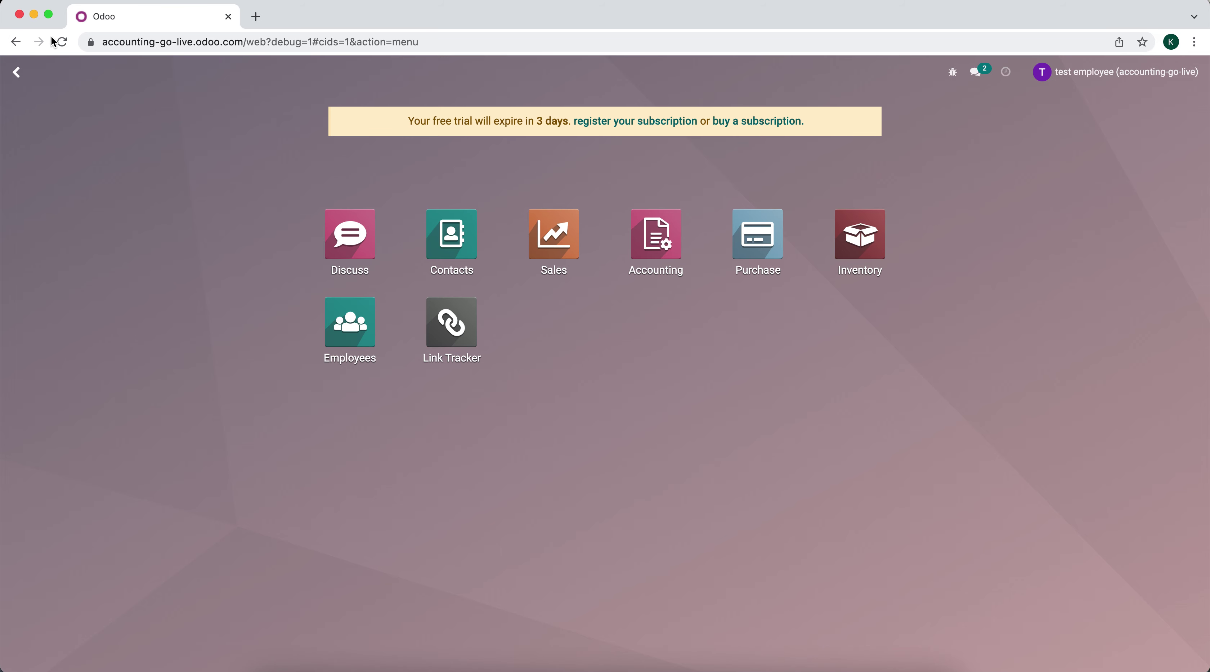
Create a new quotation for Customer 1 with one Product 1 line.
{"action": "left_click", "coordinate": [63, 44]}
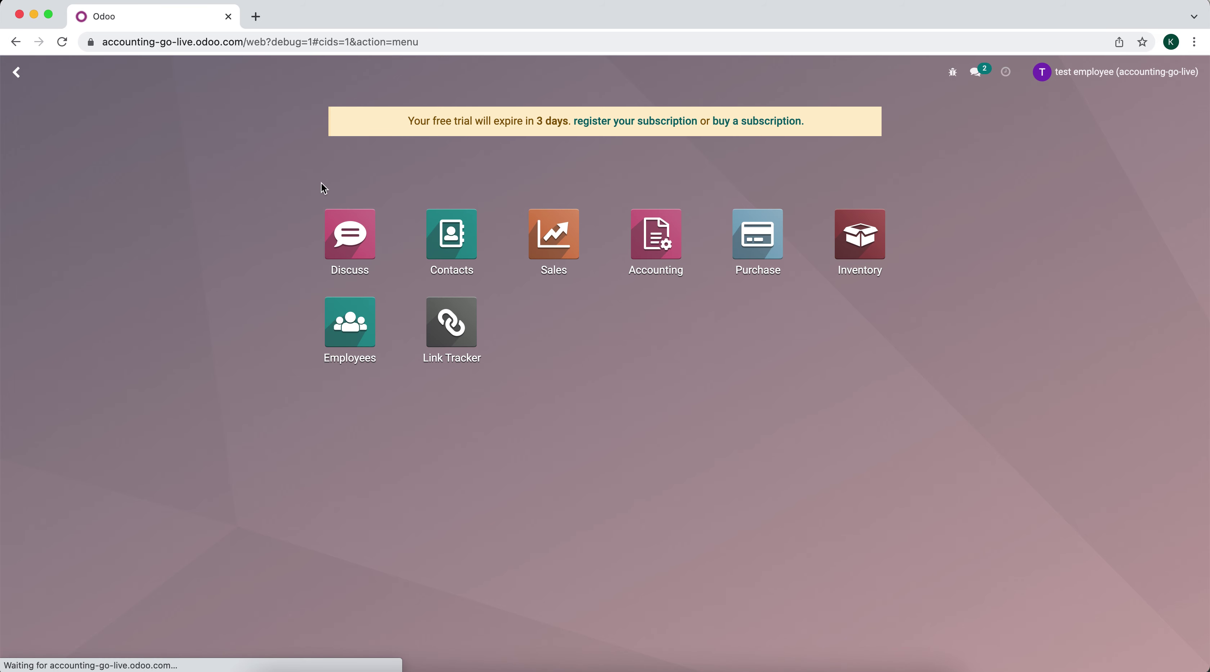
{"action": "left_click", "coordinate": [565, 230]}
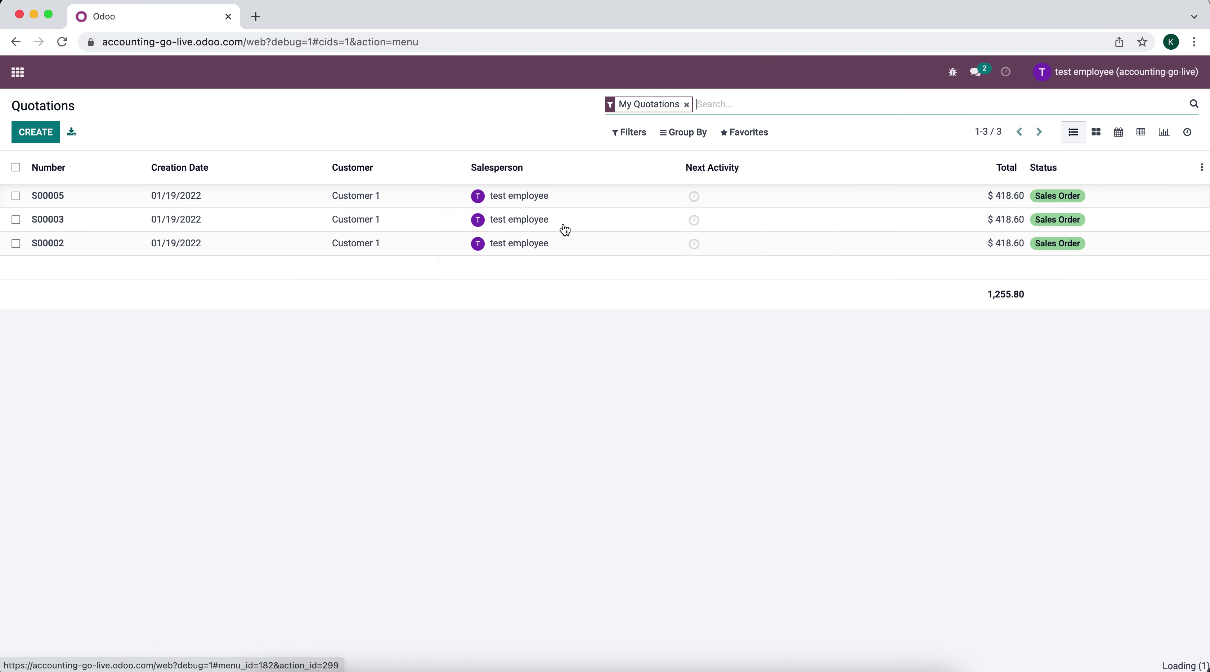
{"action": "left_click", "coordinate": [46, 136]}
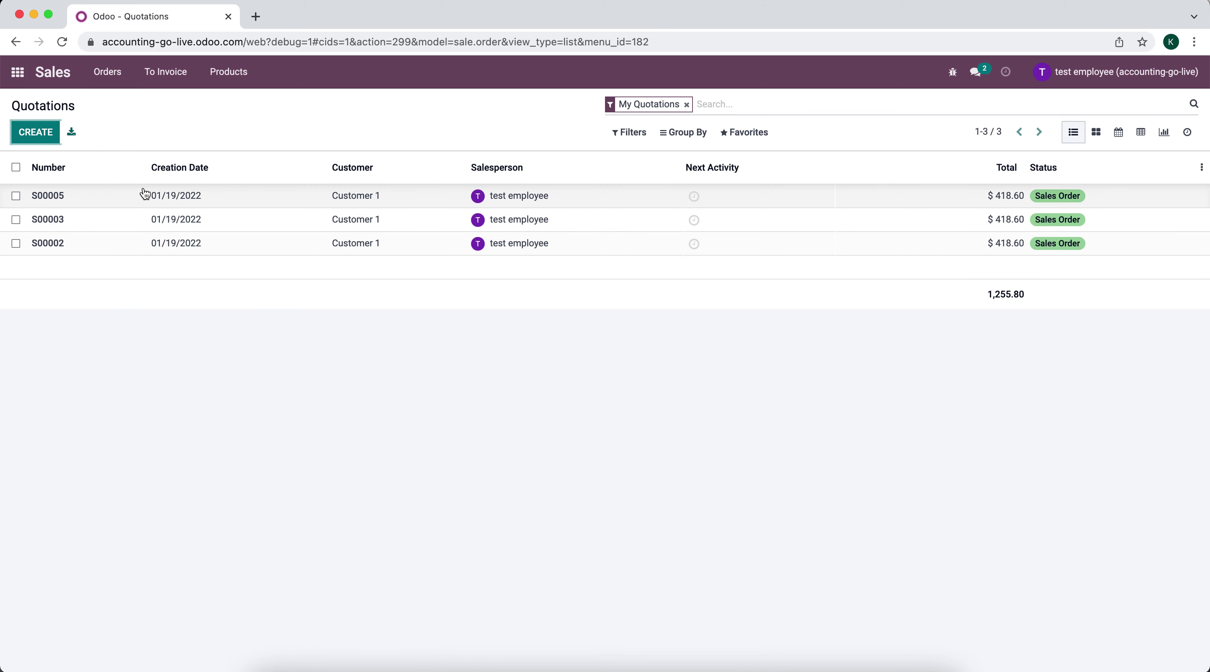
{"action": "left_click", "coordinate": [183, 295]}
{"action": "left_click", "coordinate": [184, 304]}
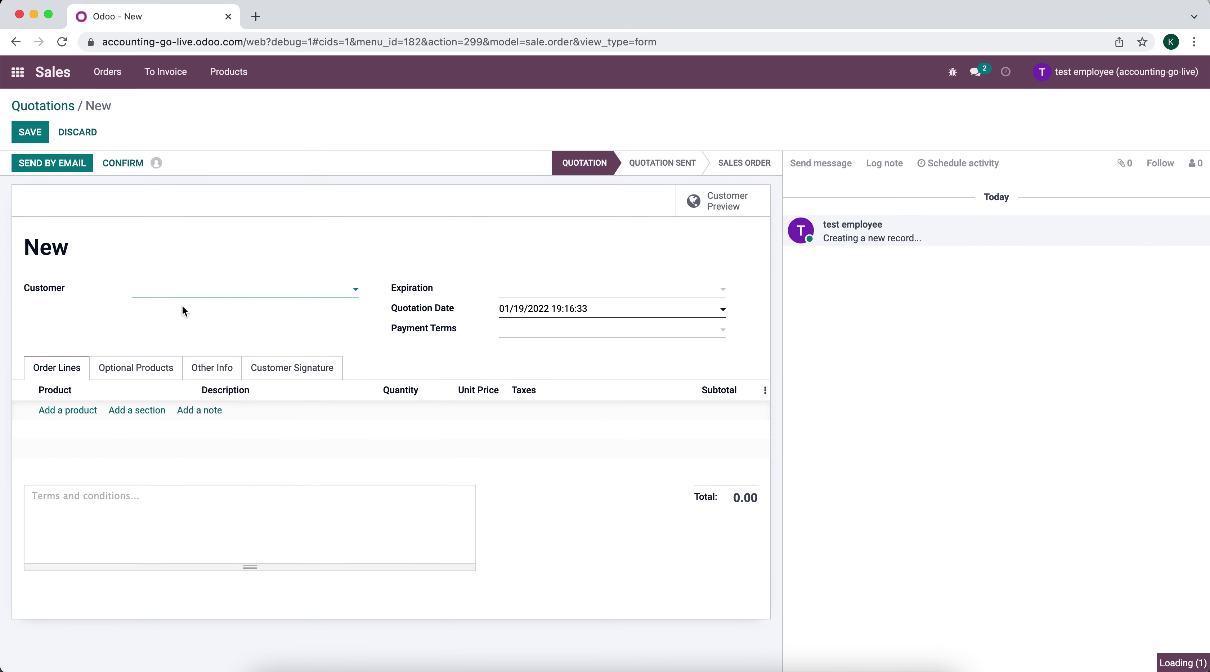
{"action": "left_click", "coordinate": [68, 410]}
{"action": "left_click", "coordinate": [88, 414]}
{"action": "left_click", "coordinate": [103, 432]}
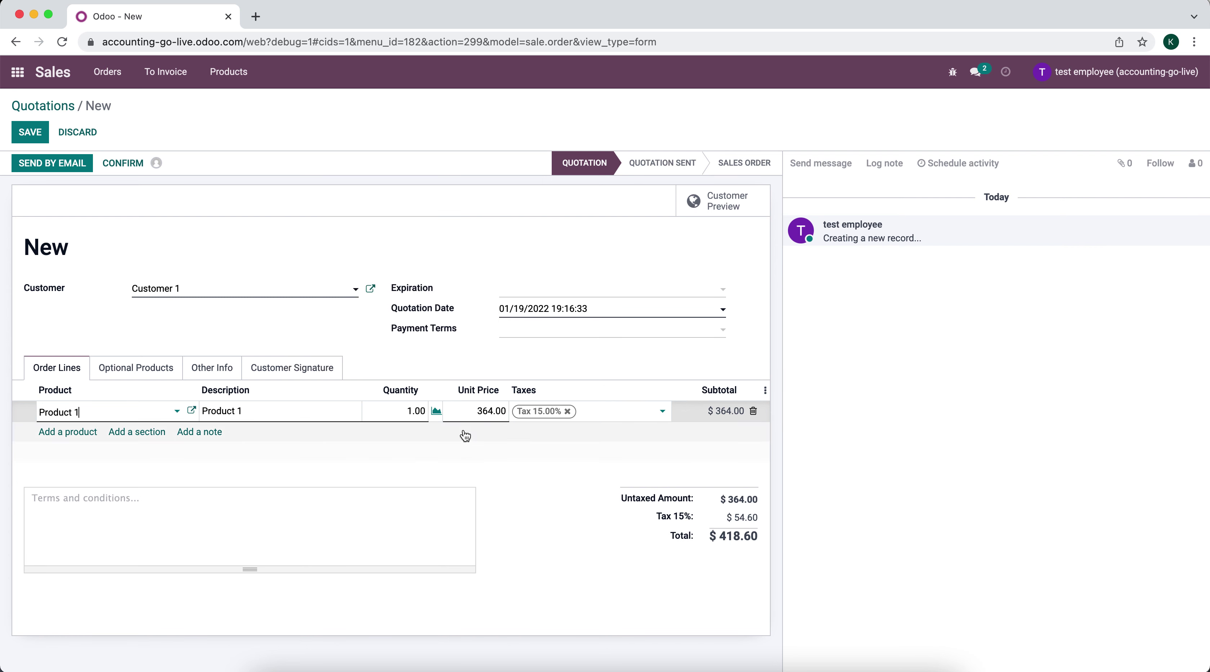
{"action": "left_click", "coordinate": [340, 245]}
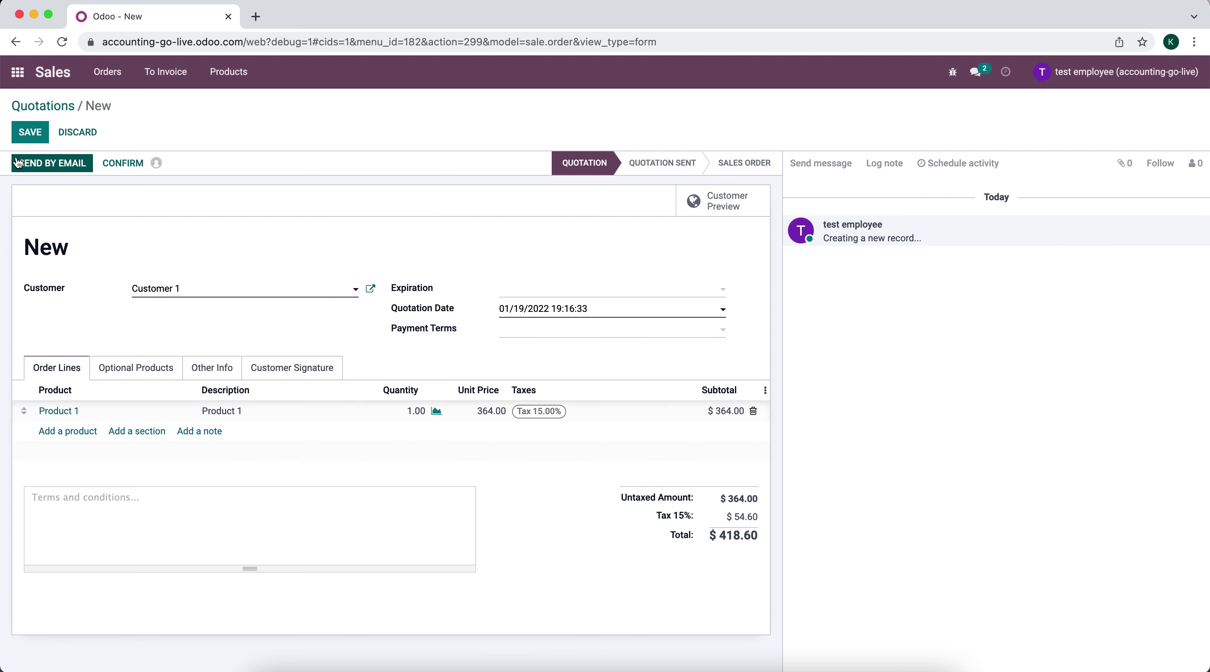
Save the $418.60 quotation and attempt to confirm it without approval.
{"action": "left_click", "coordinate": [26, 133]}
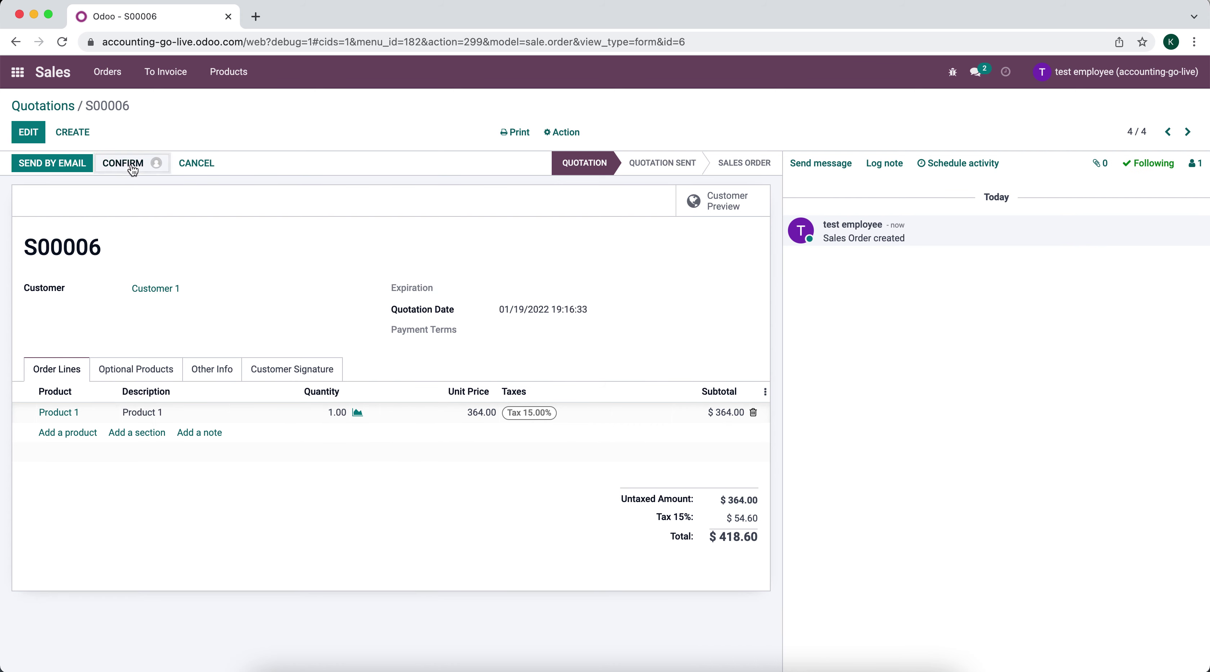
{"action": "left_click", "coordinate": [128, 164]}
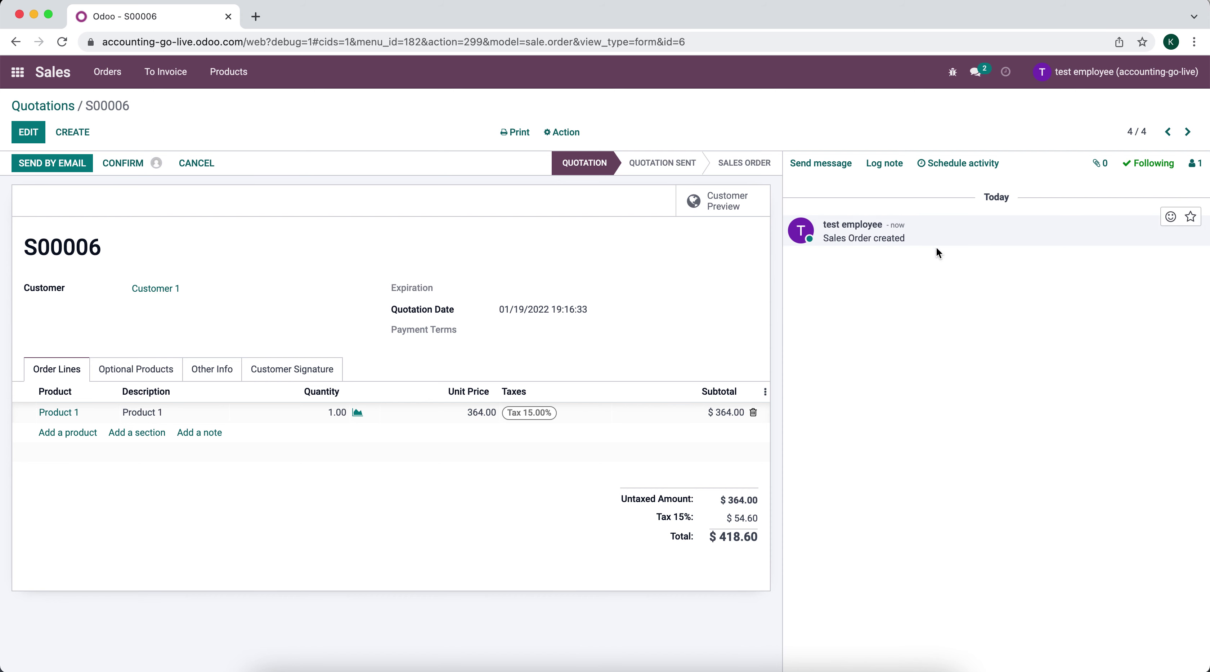
{"action": "left_click", "coordinate": [972, 168]}
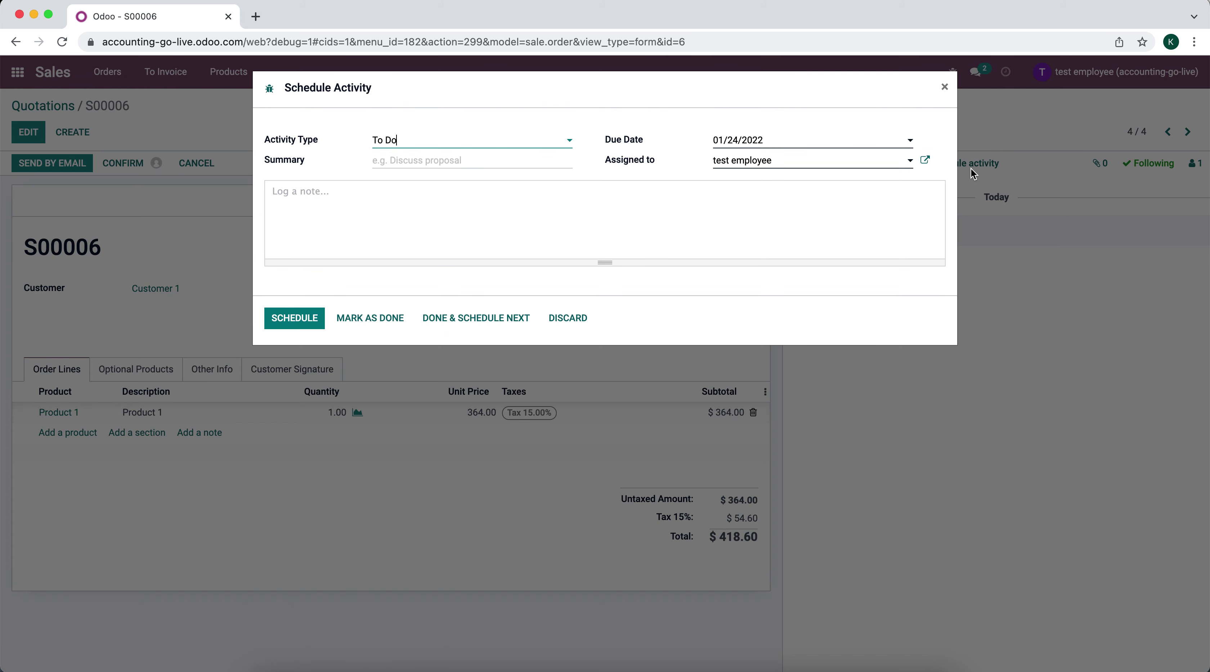
Schedule an 'Approve Order' To Do for the manager, due 01/19/2022.
{"action": "left_click", "coordinate": [750, 161]}
{"action": "left_click", "coordinate": [753, 180]}
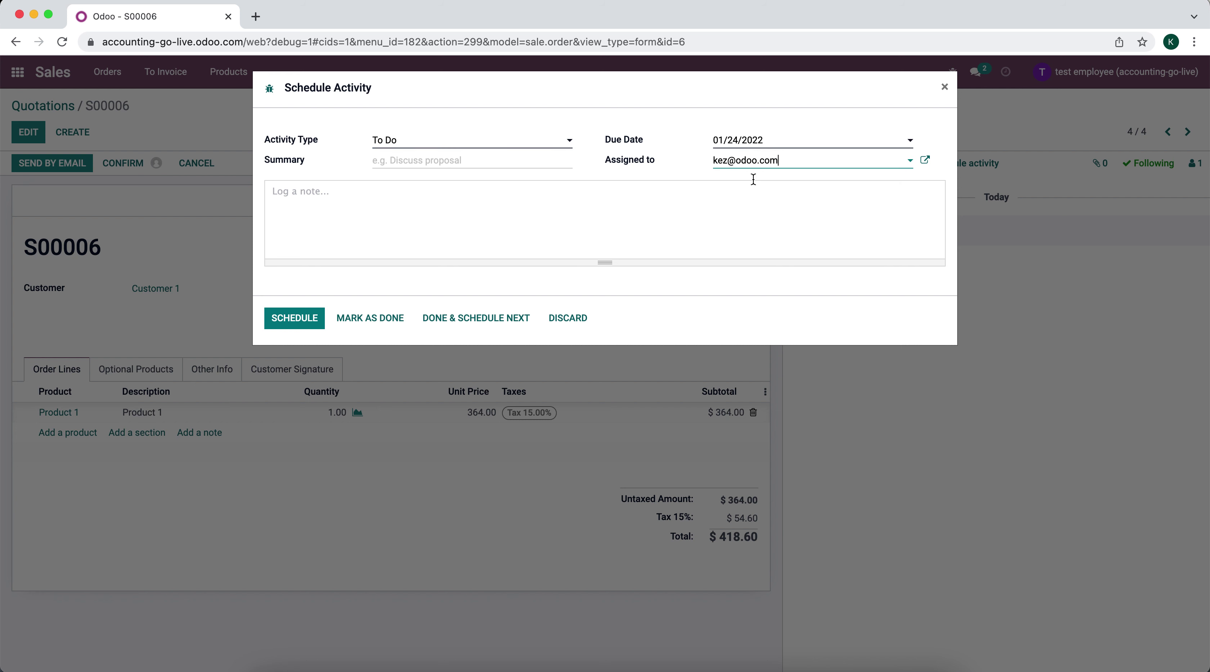
{"action": "left_click", "coordinate": [436, 143]}
{"action": "left_click", "coordinate": [413, 165]}
{"action": "type", "text": "Appro"}
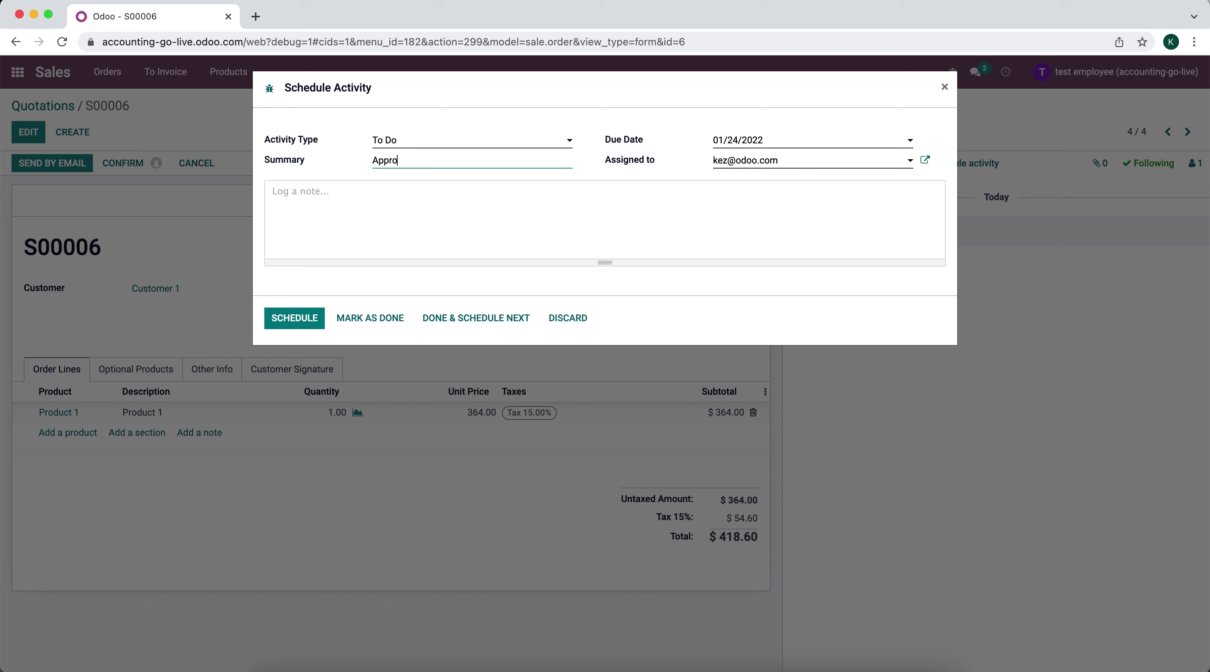
{"action": "type", "text": "ve Order"}
{"action": "key", "text": "BackSpace"}
{"action": "key", "text": "BackSpace"}
{"action": "left_click", "coordinate": [390, 213]}
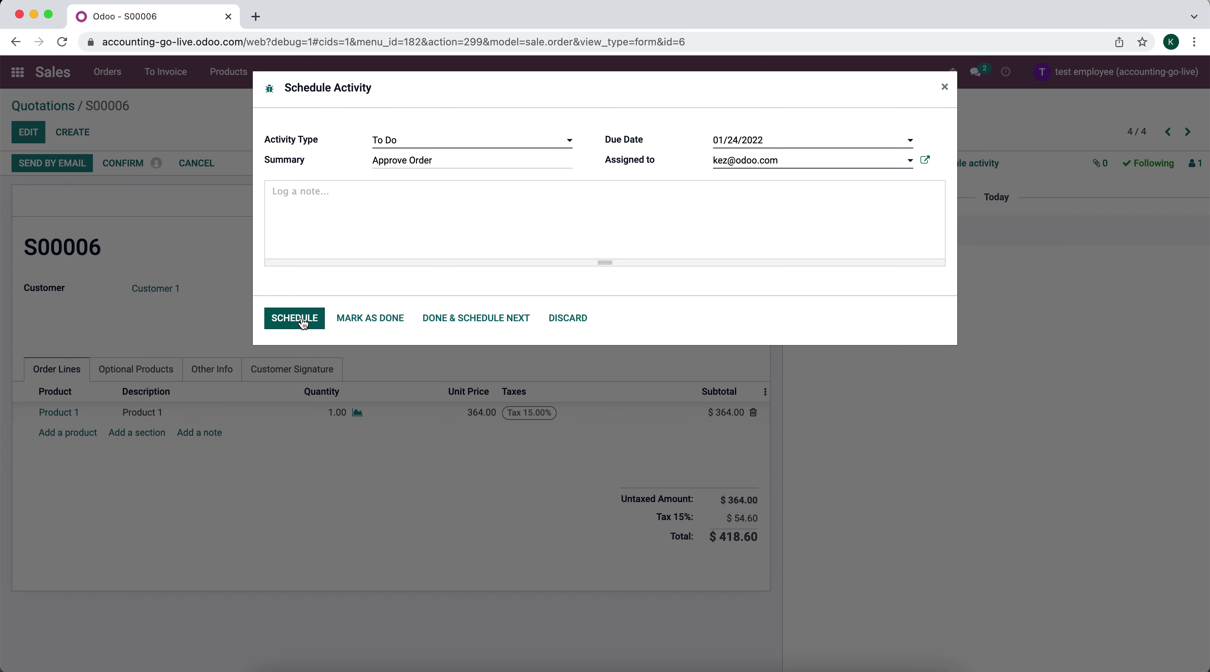
{"action": "left_click", "coordinate": [784, 143]}
{"action": "left_click", "coordinate": [819, 294]}
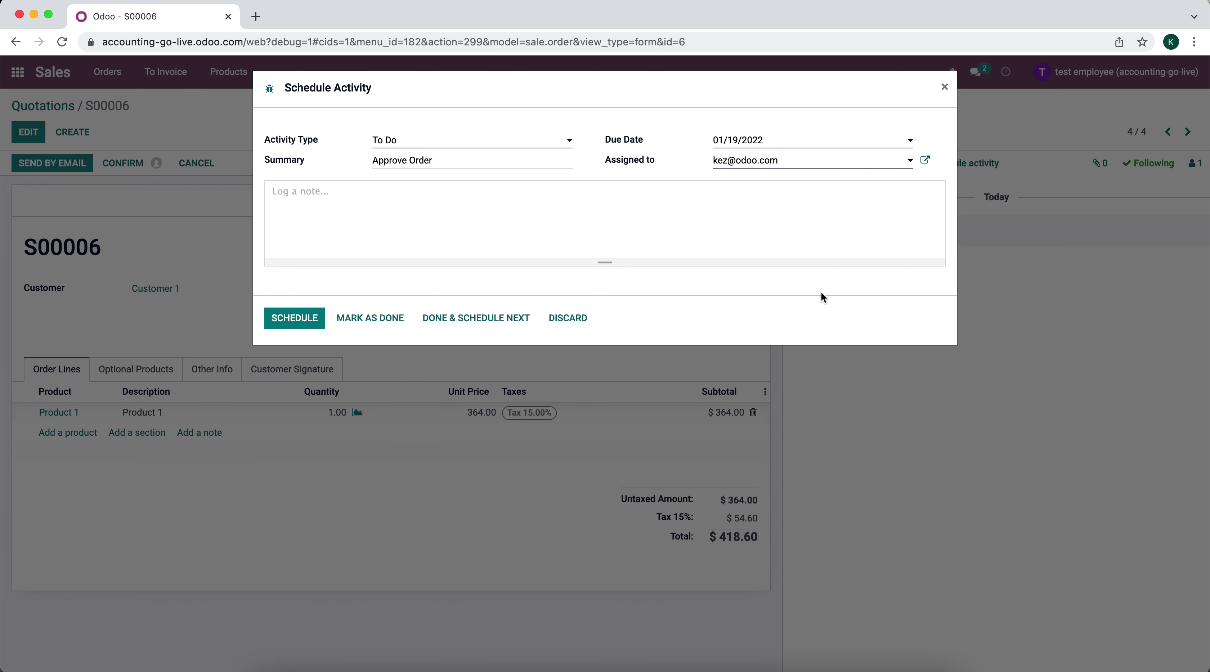
{"action": "left_click", "coordinate": [310, 322]}
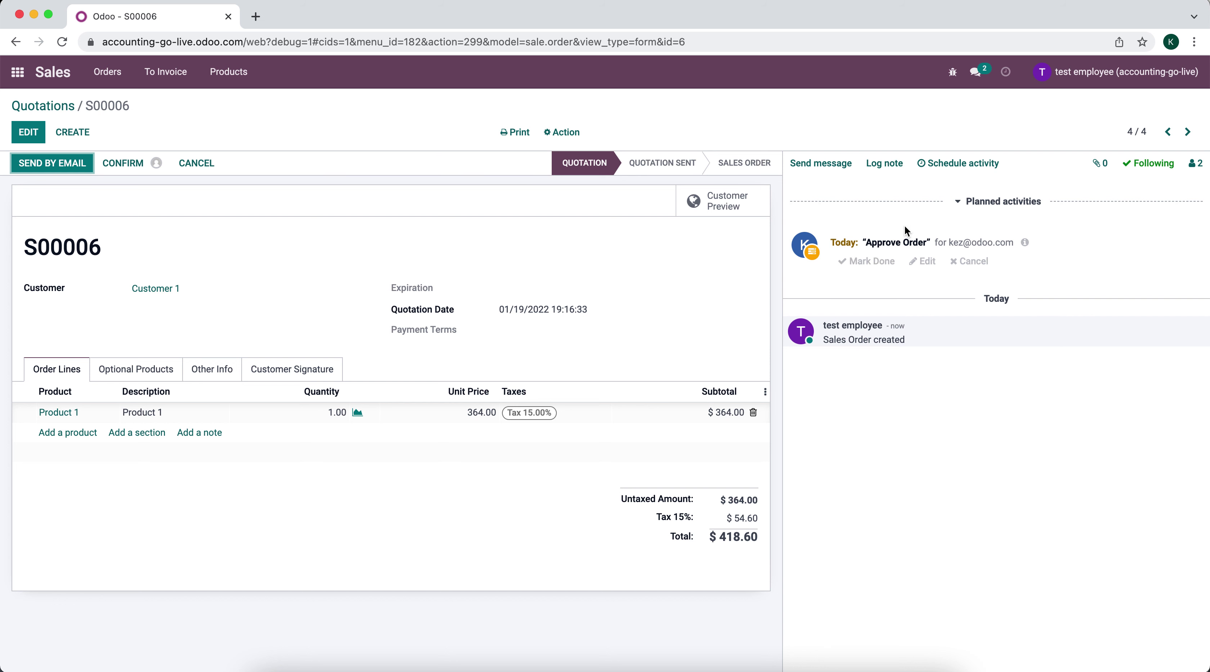
As the manager, open S00006 from today's Sales Order activities and approve-confirm it.
{"action": "key", "text": "super+grave"}
{"action": "left_click", "coordinate": [18, 72]}
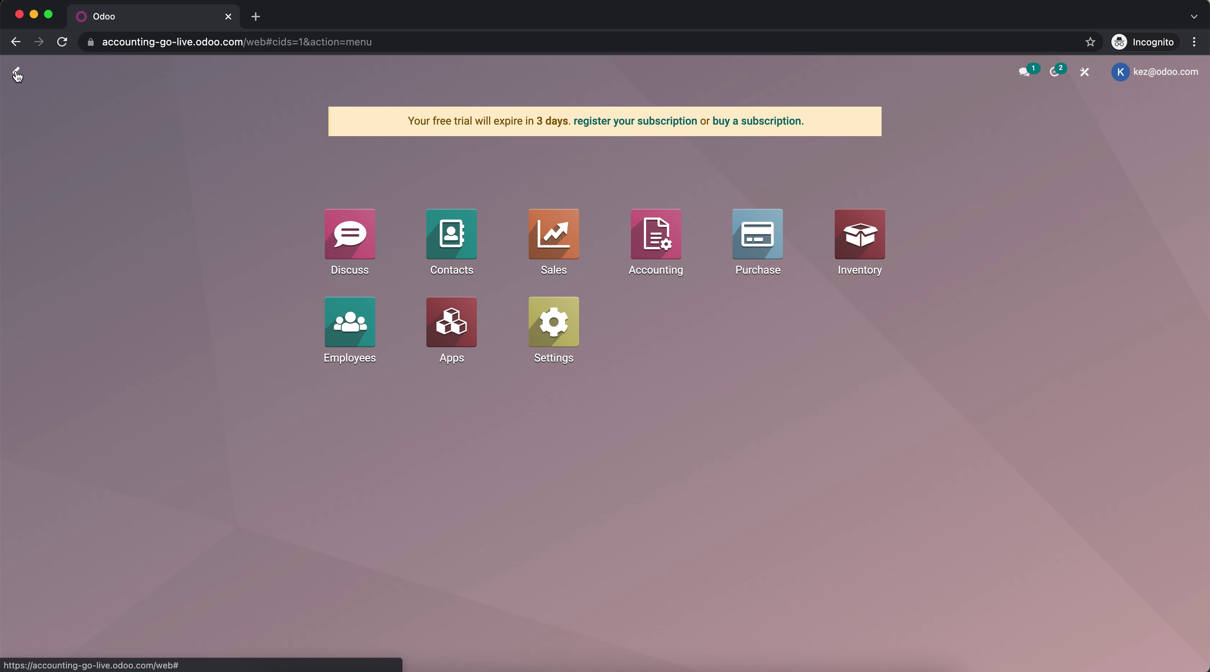
{"action": "left_click", "coordinate": [1056, 75]}
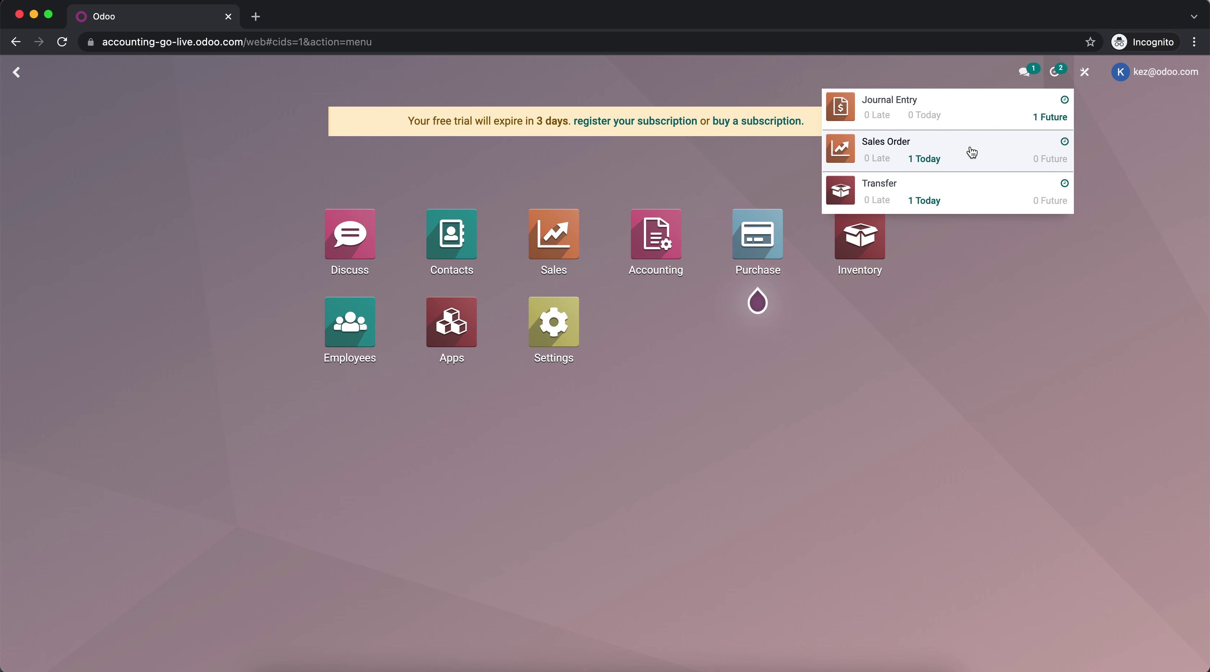
{"action": "left_click", "coordinate": [932, 160]}
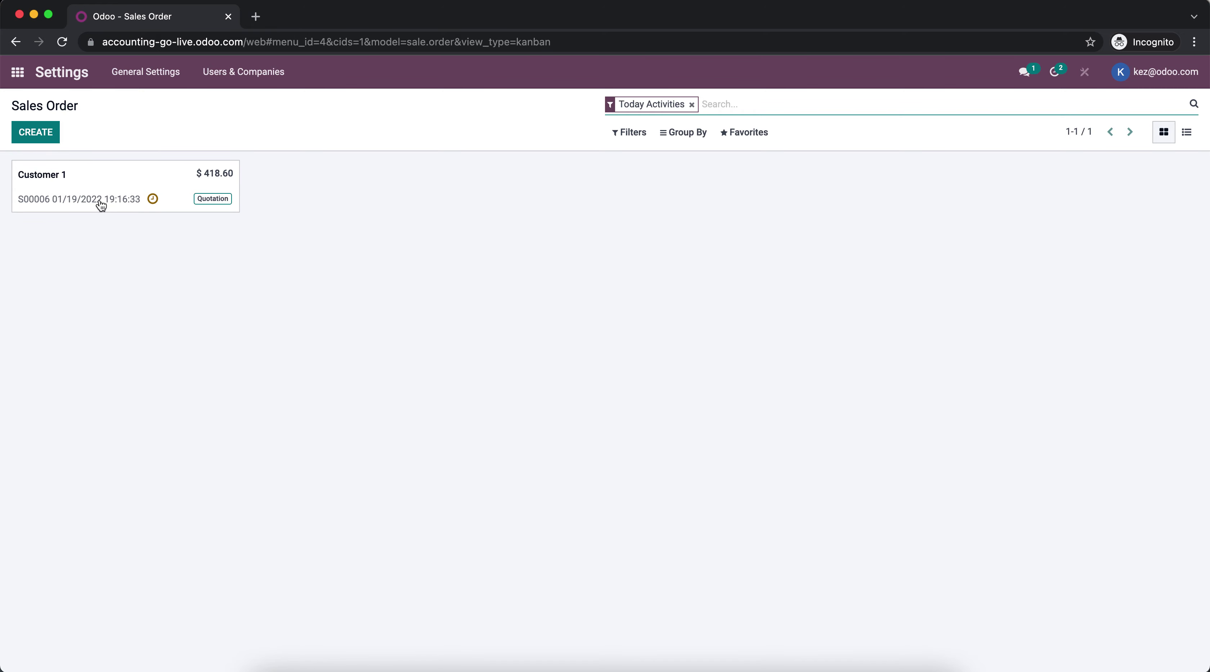
{"action": "left_click", "coordinate": [159, 183]}
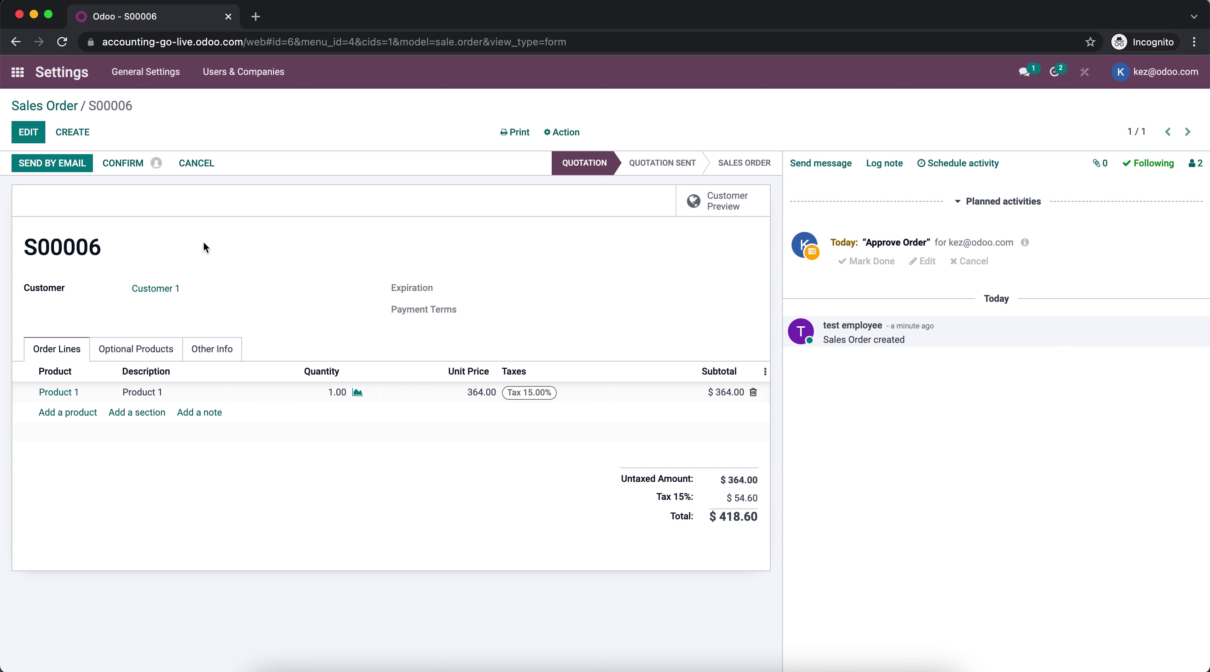
{"action": "left_click", "coordinate": [134, 163]}
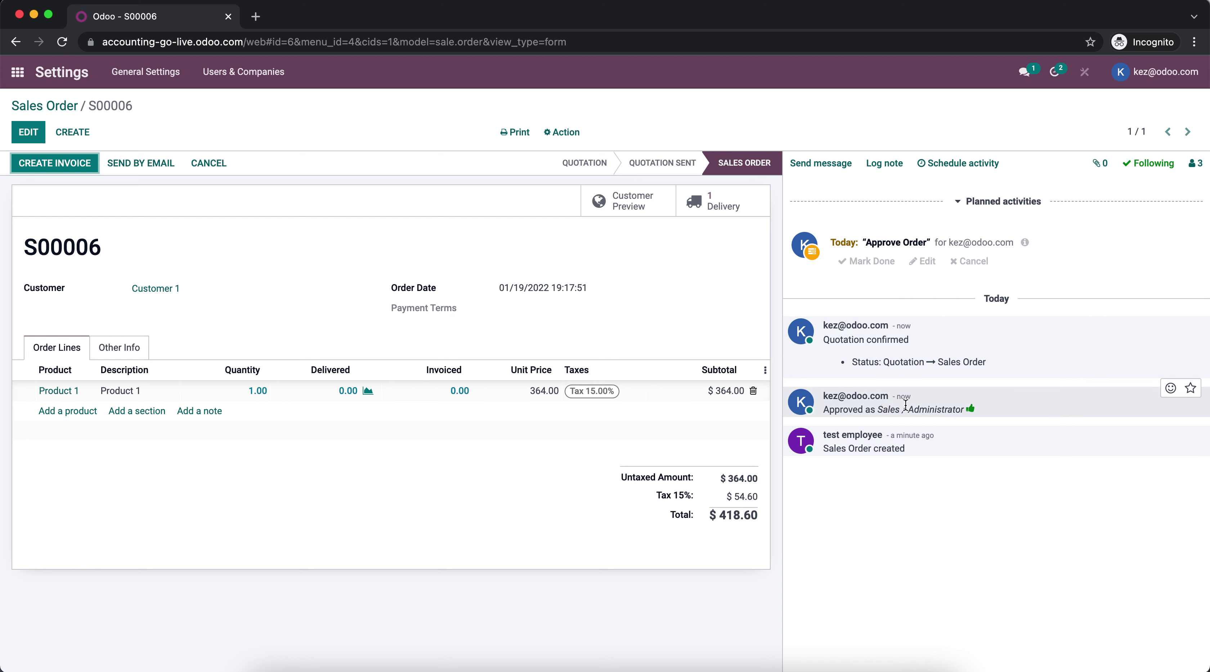
Mark the Approve Order to-do done with the feedback 'Done!'.
{"action": "left_click", "coordinate": [871, 262]}
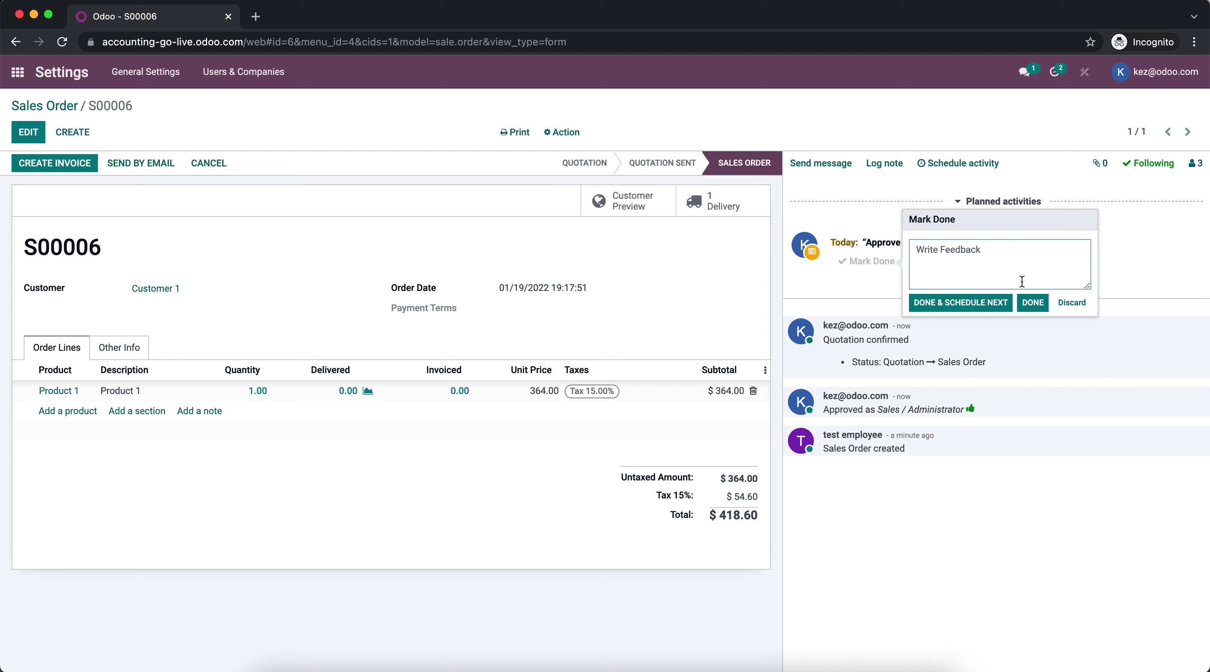
{"action": "type", "text": "Done!"}
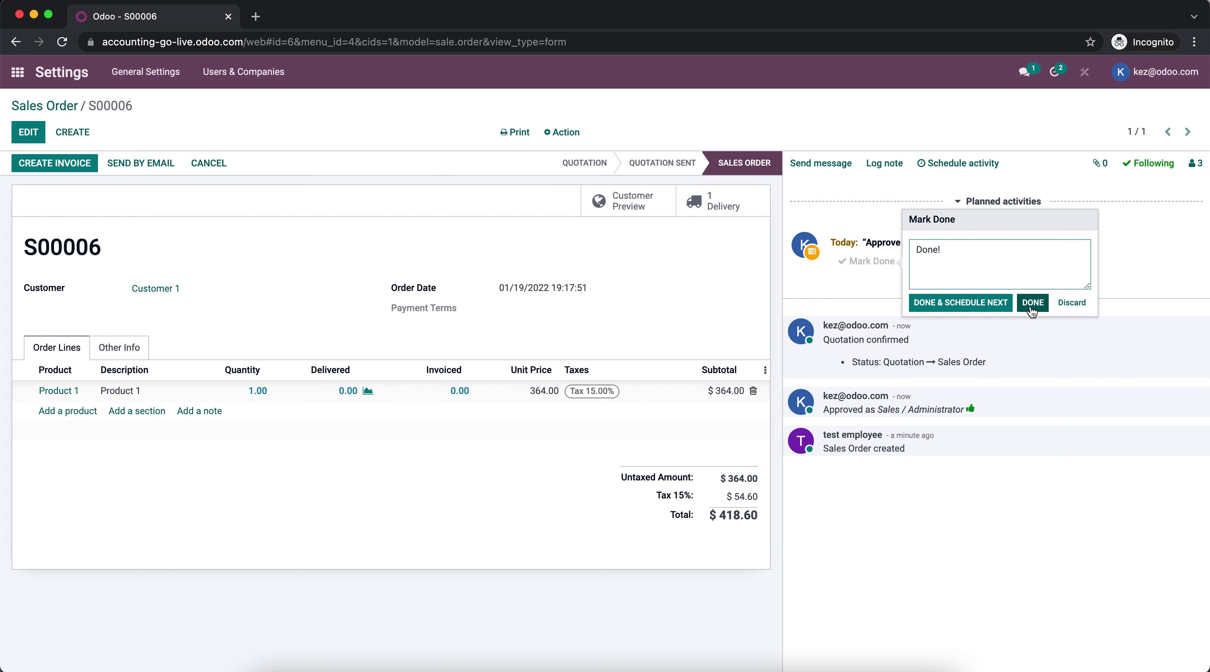
{"action": "left_click", "coordinate": [1031, 304]}
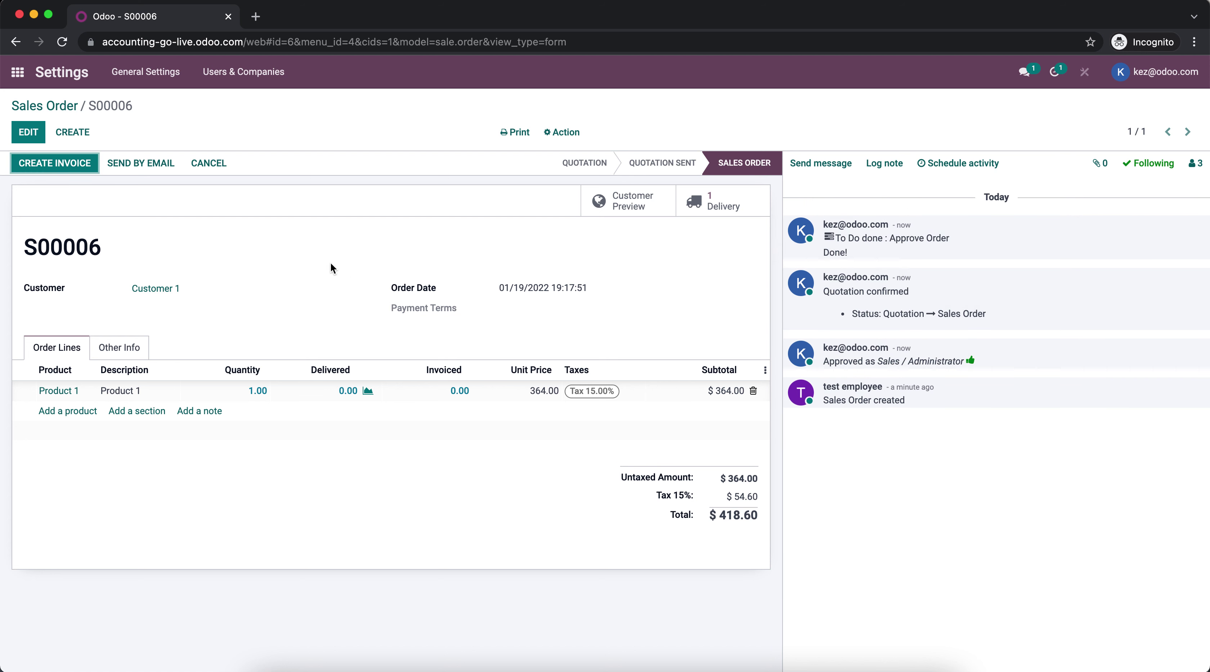